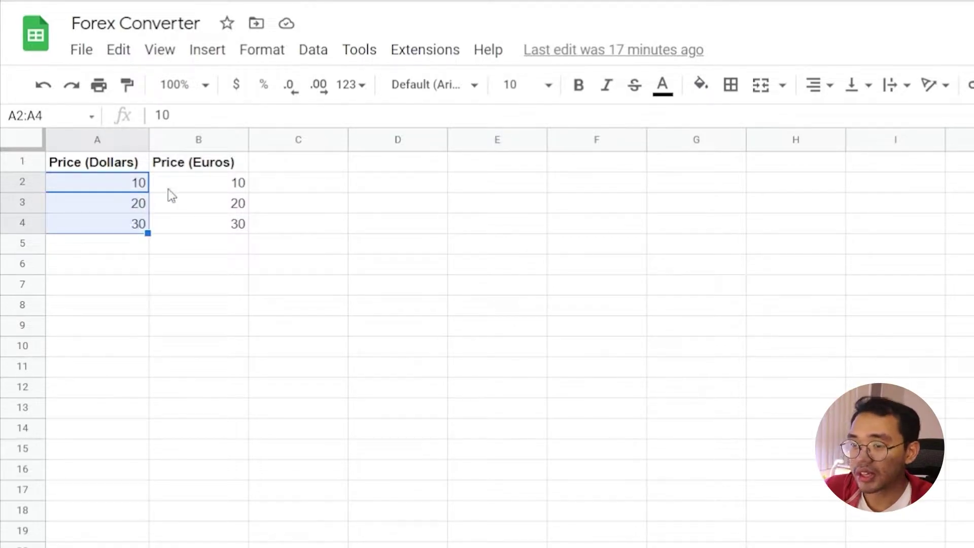
- Format the dollar prices in A2:A4 with the Currency number format
{"action": "left_click", "coordinate": [263, 60]}
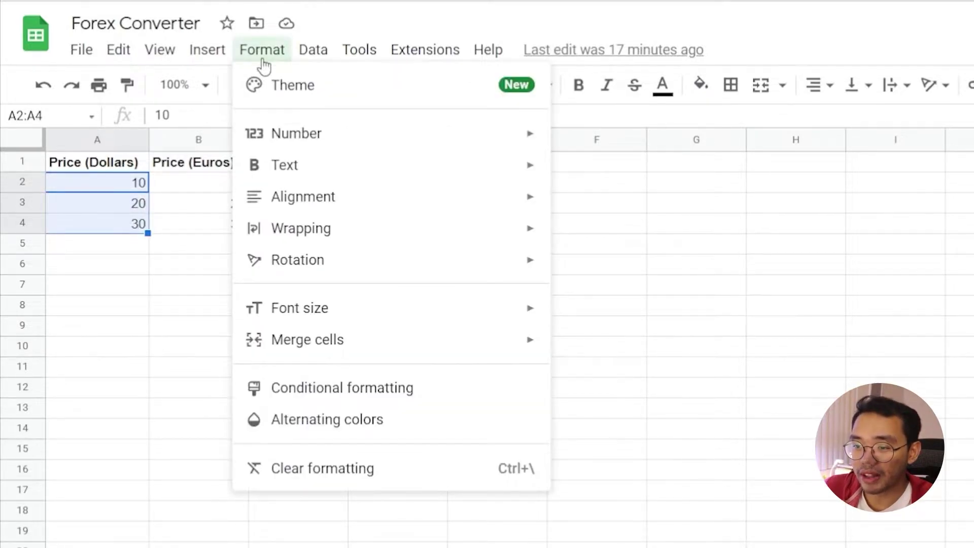
{"action": "mouse_move", "coordinate": [311, 144]}
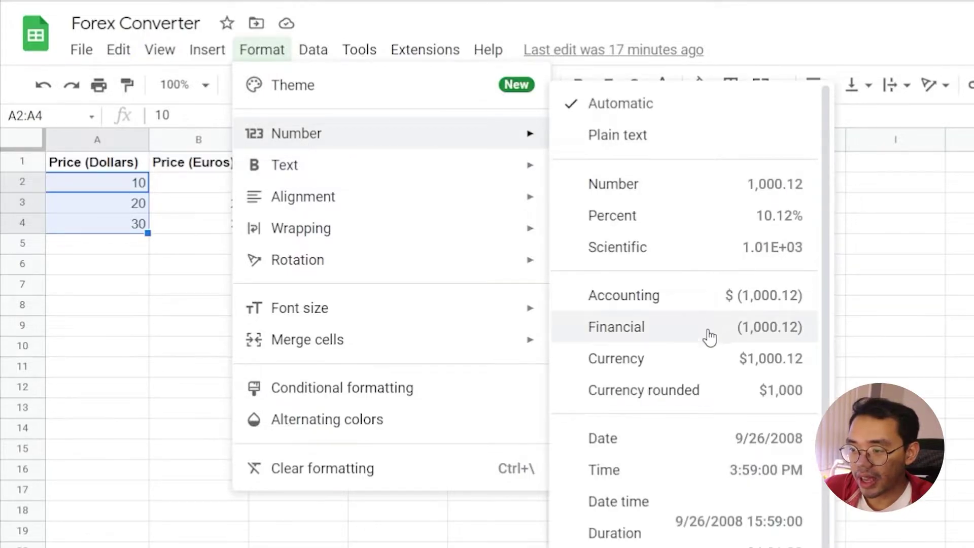
{"action": "left_click", "coordinate": [694, 370]}
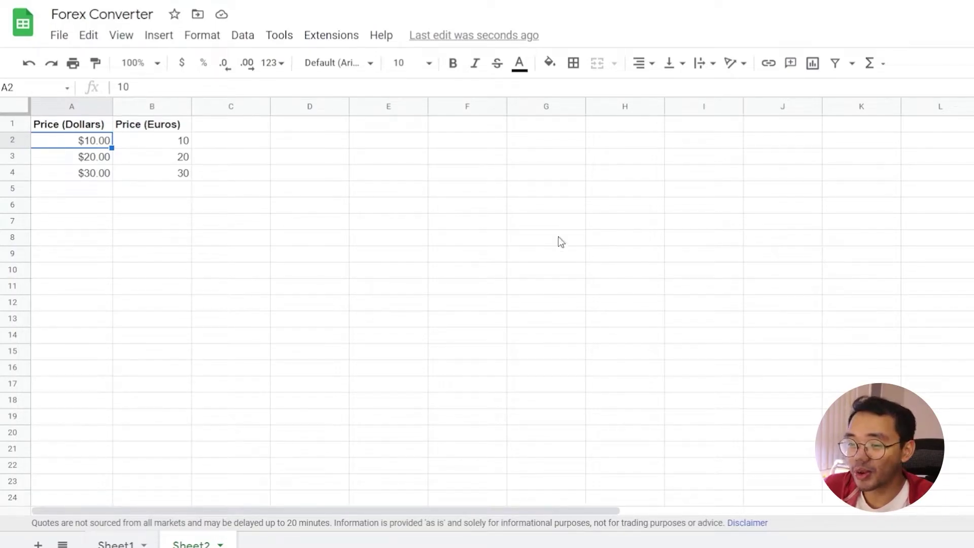
- Format the euro prices in B2:B4 with the Euro custom currency in the €1,000.00 style
{"action": "left_click_drag", "start_coordinate": [182, 147], "coordinate": [175, 173]}
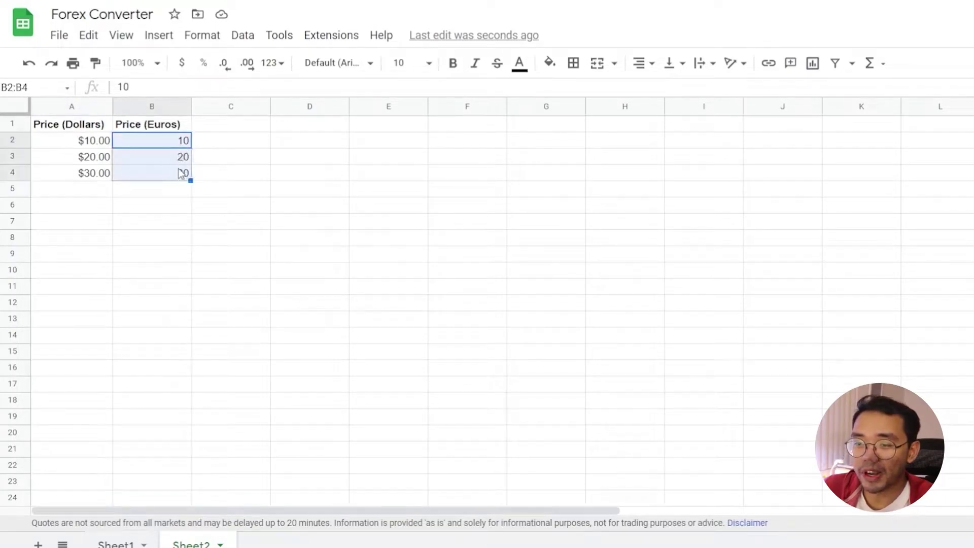
{"action": "left_click", "coordinate": [205, 41]}
{"action": "mouse_move", "coordinate": [201, 102]}
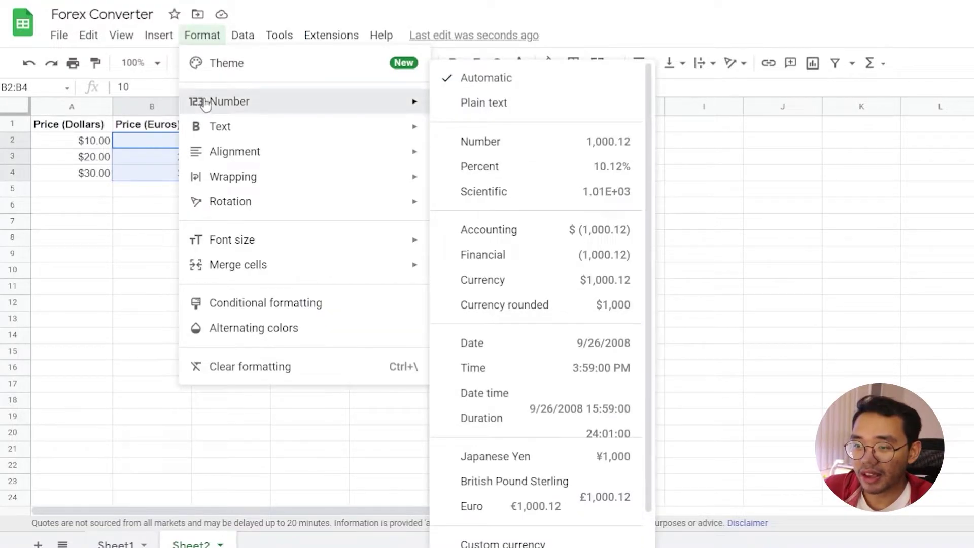
{"action": "scroll", "coordinate": [558, 253], "scroll_direction": "down", "scroll_amount": 1}
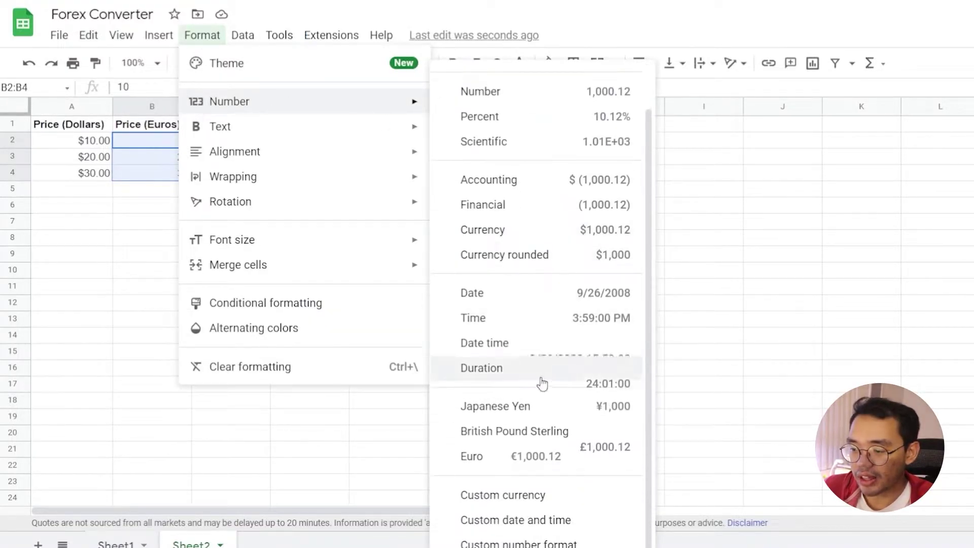
{"action": "left_click", "coordinate": [526, 498]}
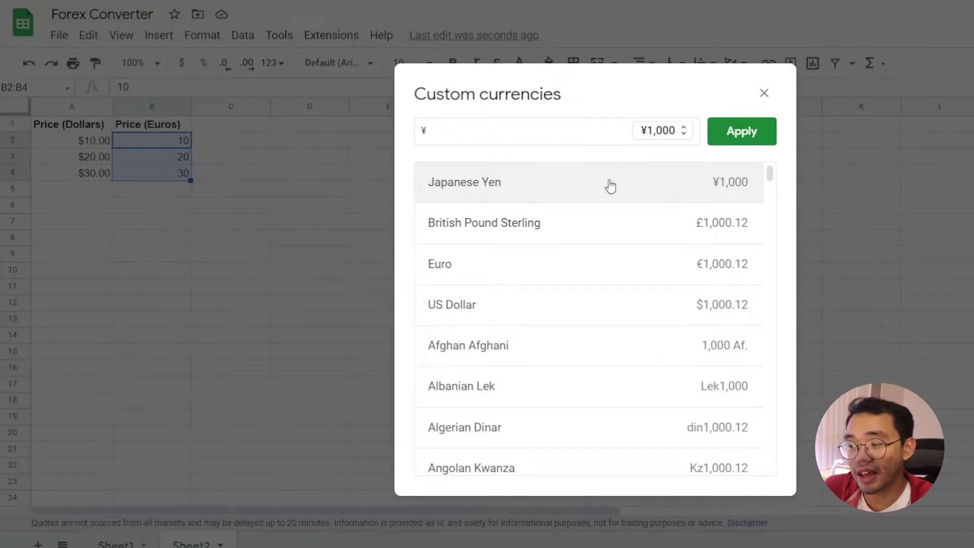
{"action": "scroll", "coordinate": [609, 185], "scroll_direction": "down", "scroll_amount": 3}
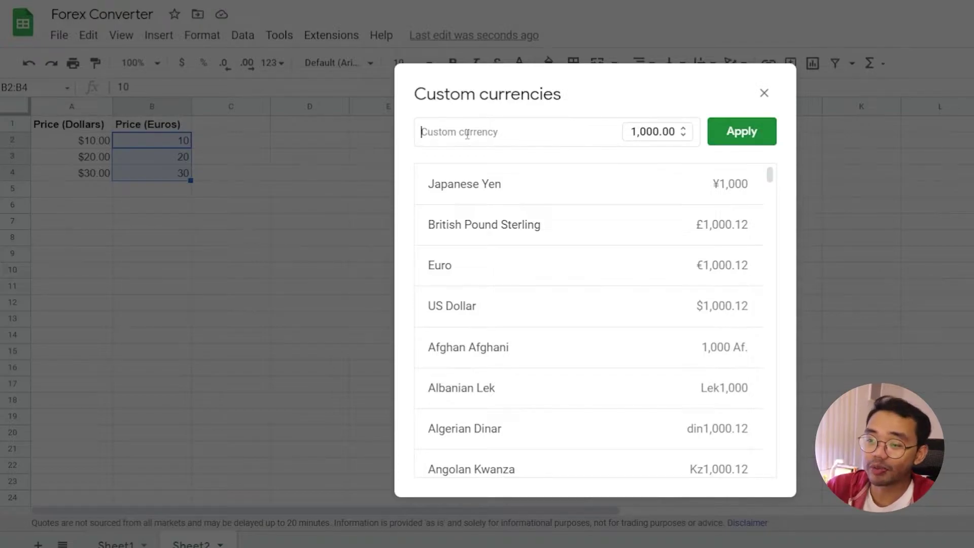
{"action": "type", "text": "Euro"}
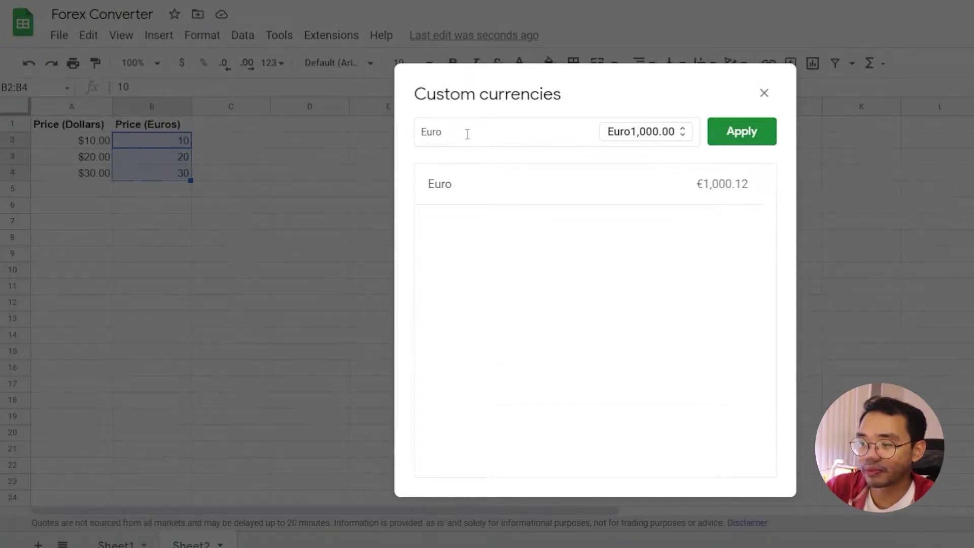
{"action": "left_click", "coordinate": [466, 180]}
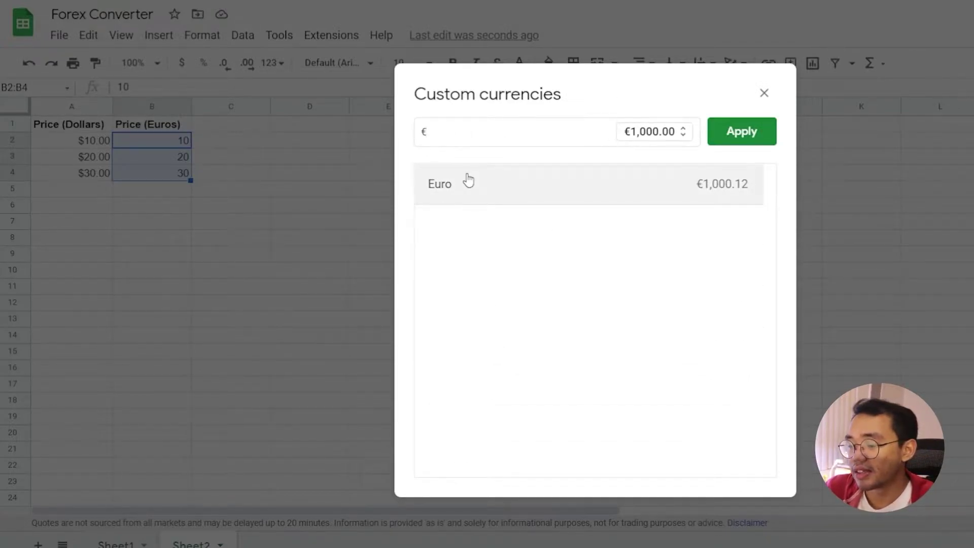
{"action": "left_click", "coordinate": [742, 133]}
{"action": "left_click", "coordinate": [216, 157]}
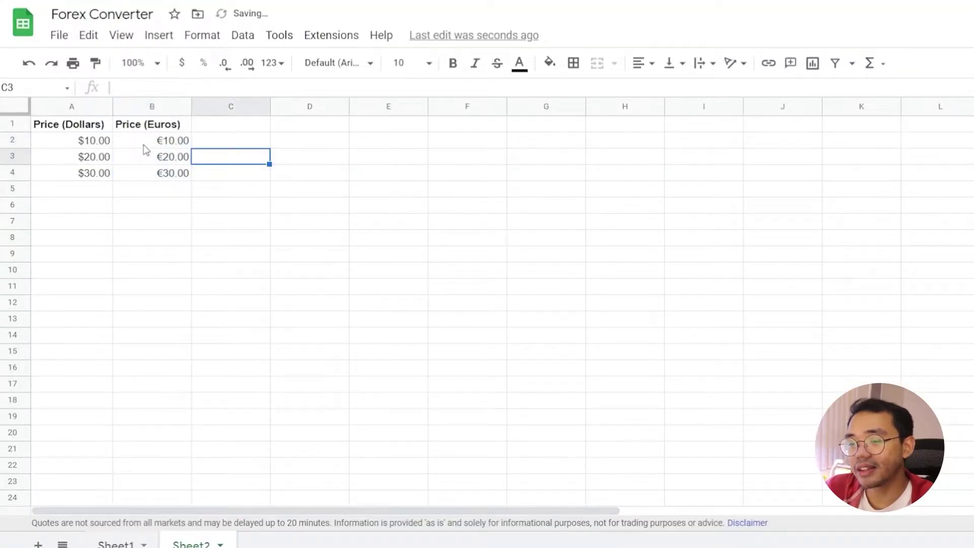
{"action": "left_click_drag", "start_coordinate": [145, 141], "coordinate": [141, 163]}
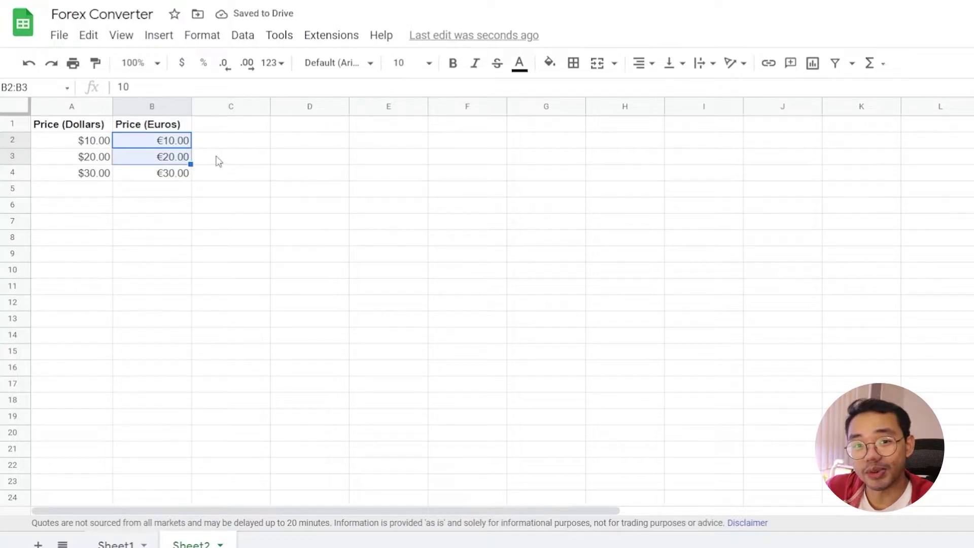
{"action": "left_click", "coordinate": [241, 145]}
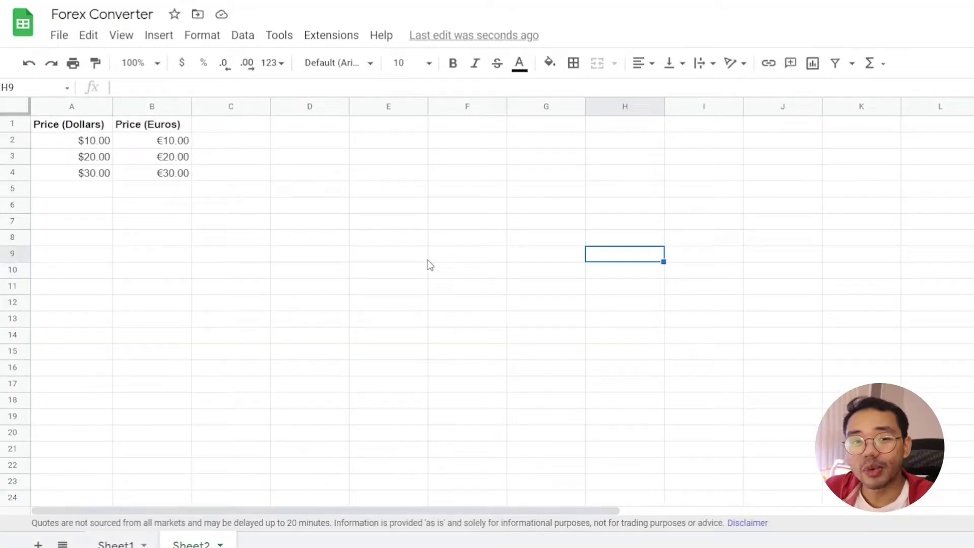
- Change the spreadsheet's locale to Germany, save and reload, and bring up the number format options
{"action": "left_click", "coordinate": [57, 48]}
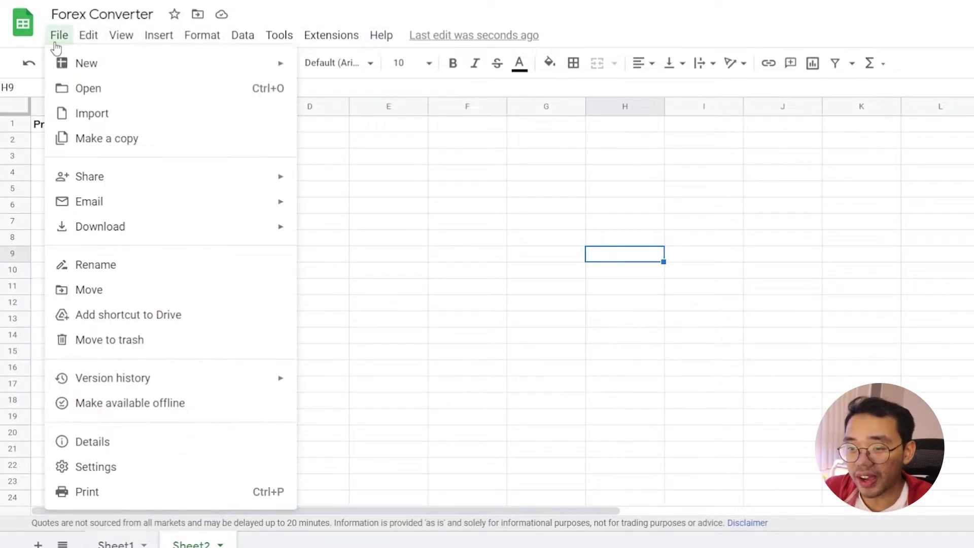
{"action": "left_click", "coordinate": [109, 480]}
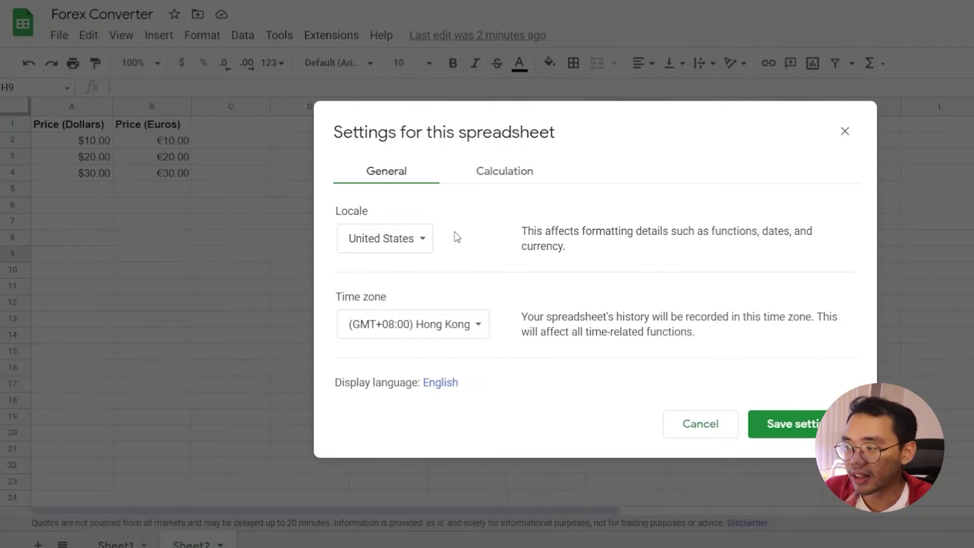
{"action": "left_click_drag", "start_coordinate": [532, 236], "coordinate": [580, 232]}
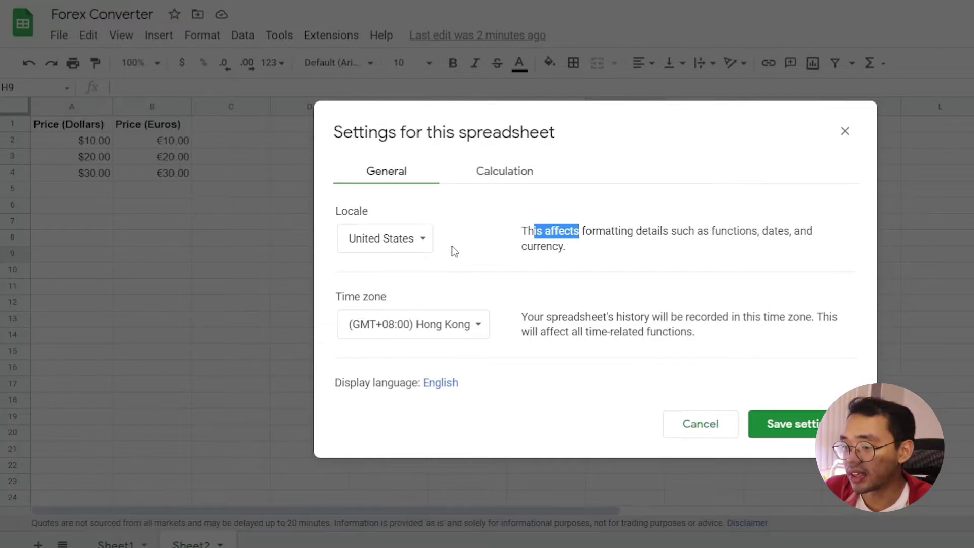
{"action": "left_click", "coordinate": [476, 248]}
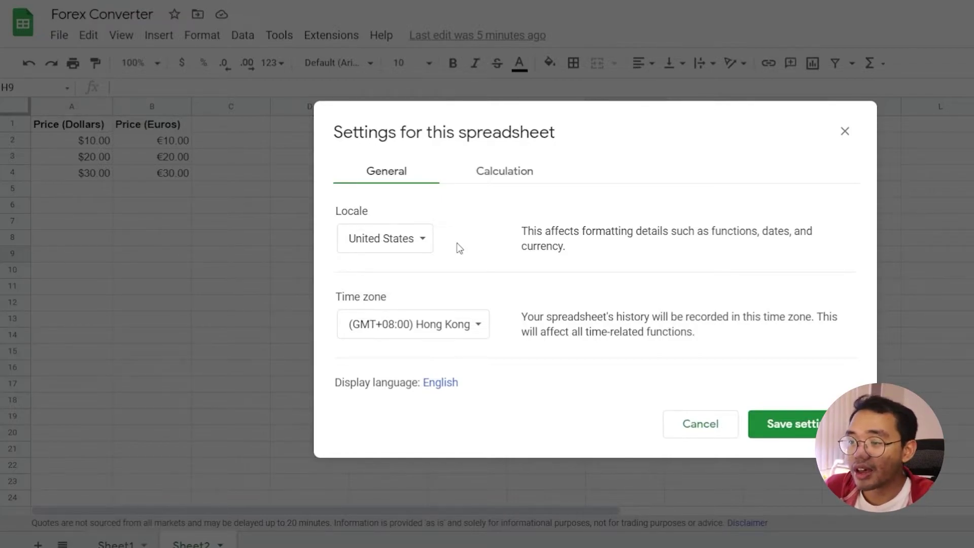
{"action": "left_click", "coordinate": [421, 238]}
{"action": "scroll", "coordinate": [420, 237], "scroll_direction": "up", "scroll_amount": 5}
{"action": "scroll", "coordinate": [420, 238], "scroll_direction": "up", "scroll_amount": 9}
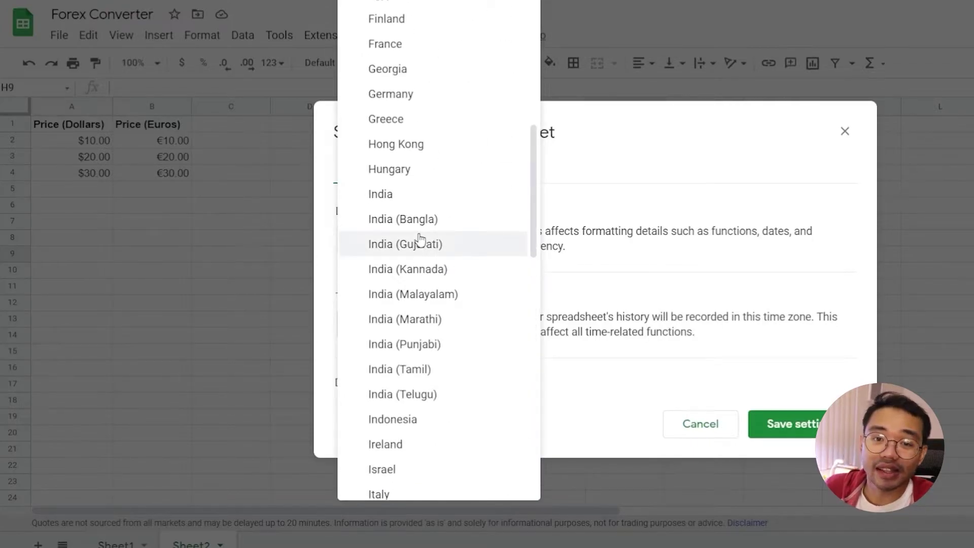
{"action": "left_click", "coordinate": [426, 100]}
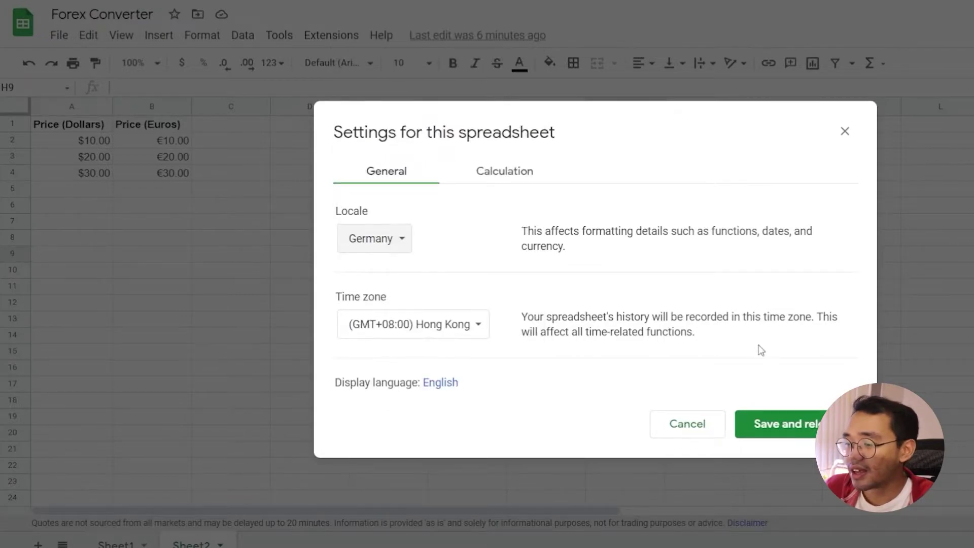
{"action": "left_click", "coordinate": [761, 433]}
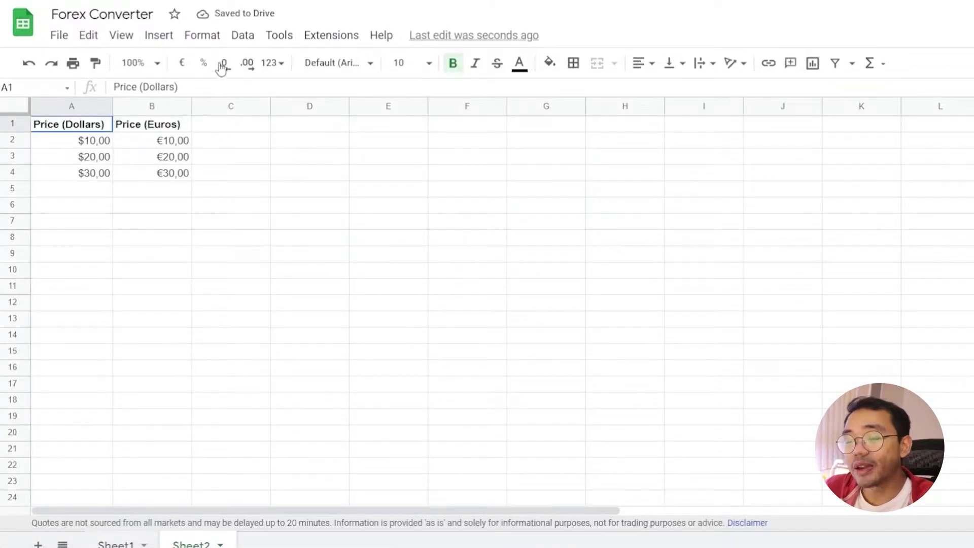
{"action": "left_click", "coordinate": [209, 44]}
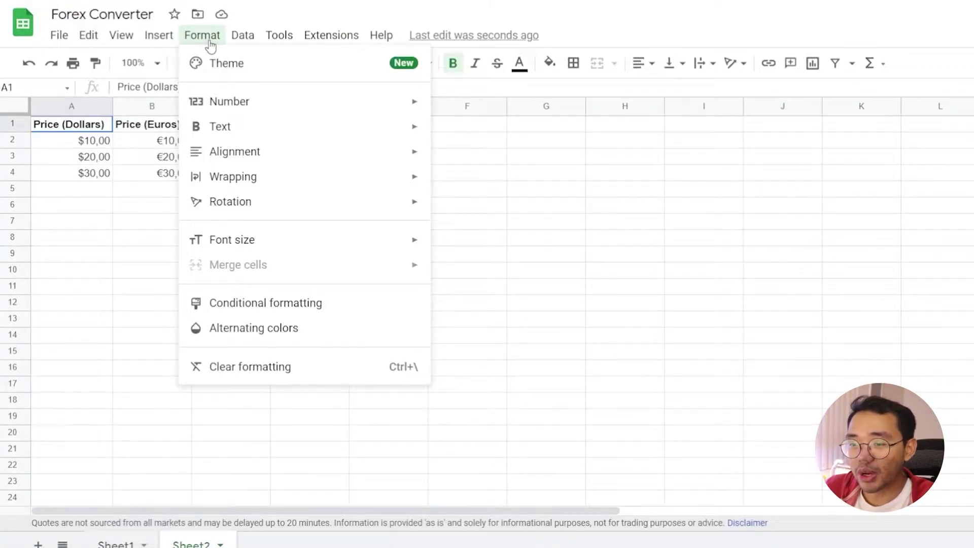
{"action": "mouse_move", "coordinate": [220, 101]}
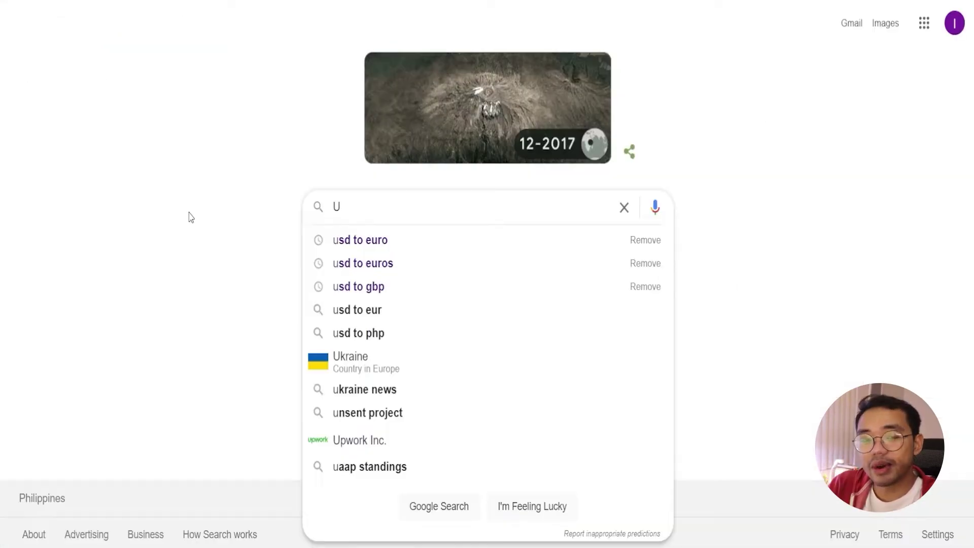
- Search Google for "Usd to euro" to look up the exchange rate
{"action": "type", "text": "sd "}
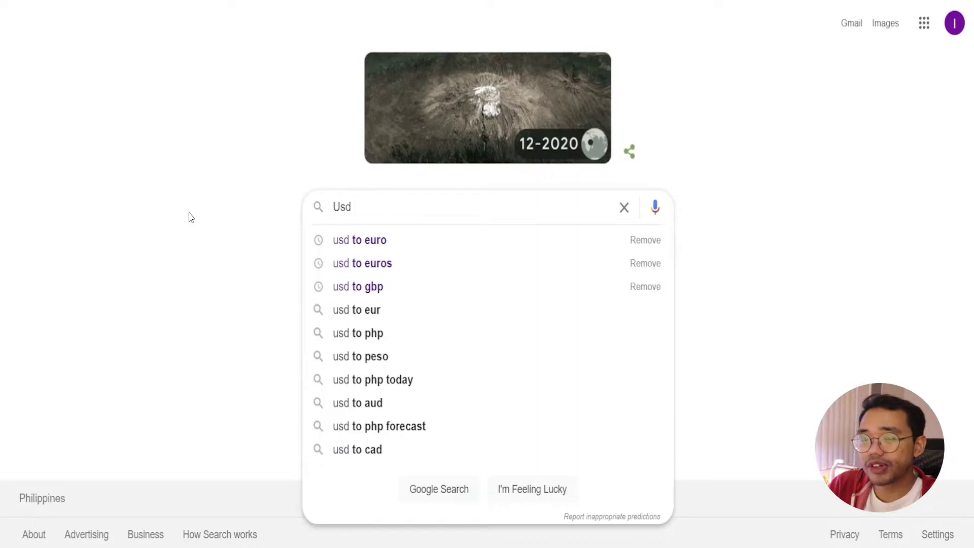
{"action": "type", "text": "to euro"}
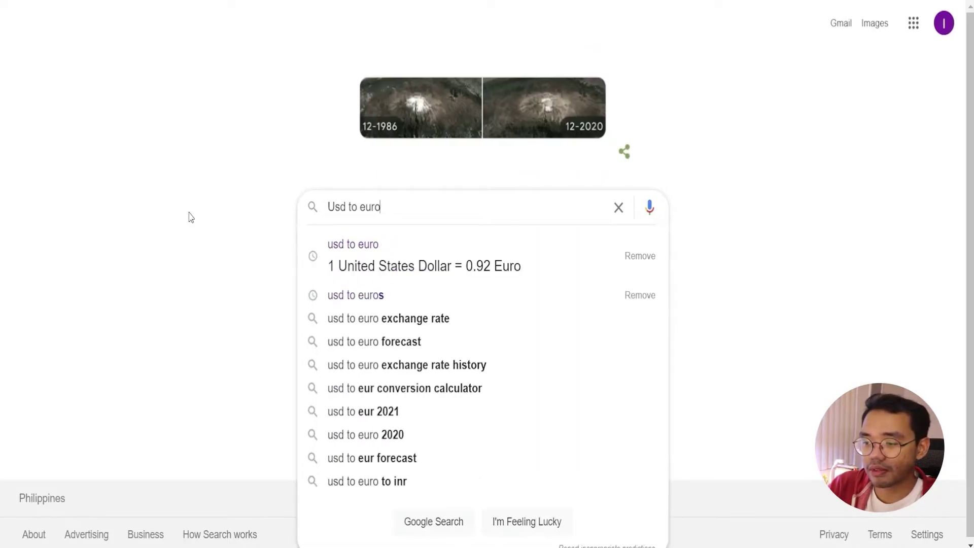
{"action": "key", "text": "Return"}
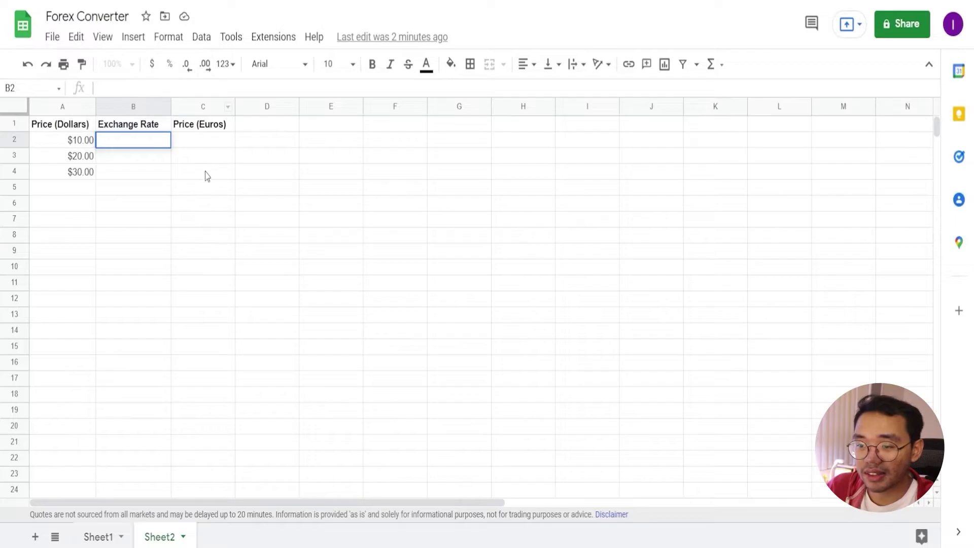
- In the Forex Converter spreadsheet, enter 0.92 as the exchange rate in B2
{"action": "type", "text": "0.92"}
{"action": "key", "text": "Tab"}
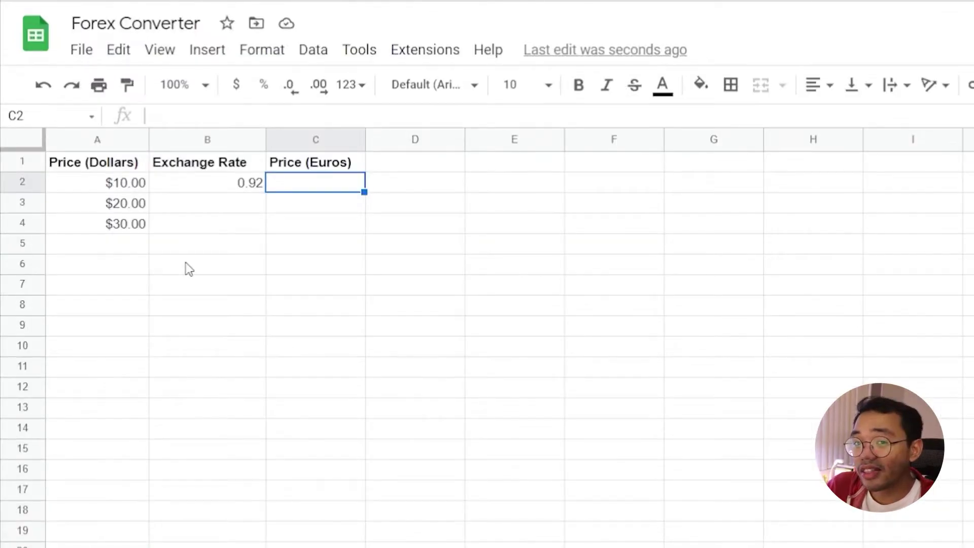
{"action": "left_click_drag", "start_coordinate": [122, 162], "coordinate": [121, 223]}
{"action": "left_click_drag", "start_coordinate": [329, 170], "coordinate": [330, 226]}
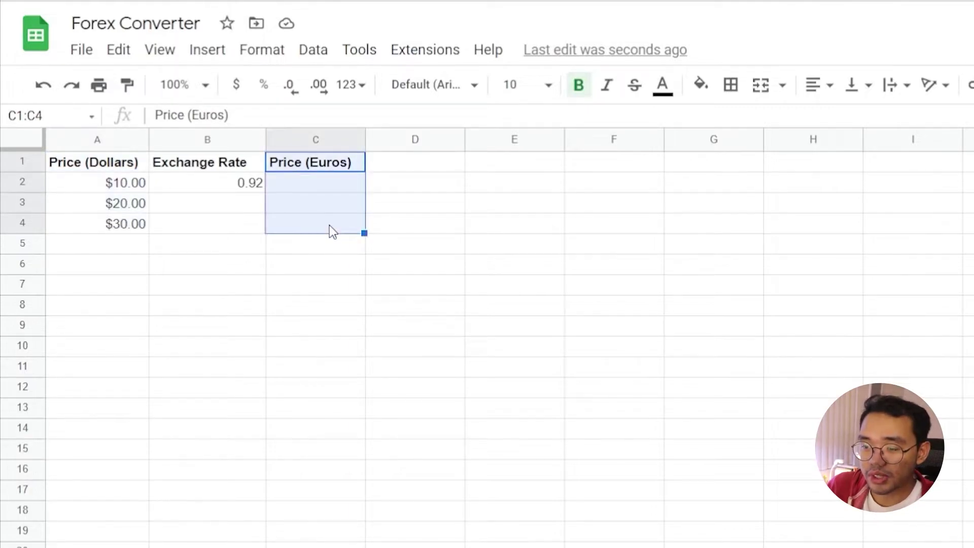
- Enter the formula =A2*$B$2 in C2 to convert the dollar price using an absolute reference to the exchange rate
{"action": "left_click", "coordinate": [320, 183]}
{"action": "type", "text": "="}
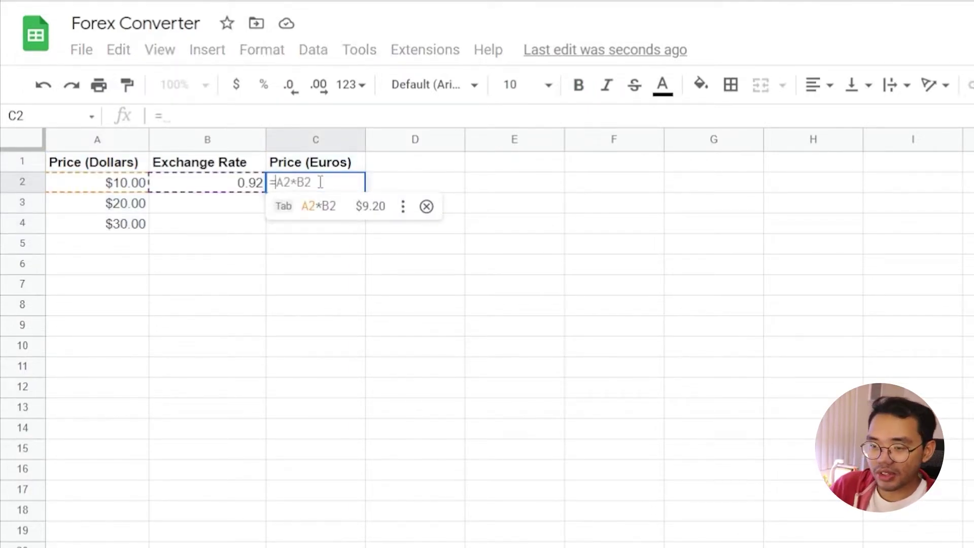
{"action": "left_click", "coordinate": [112, 186]}
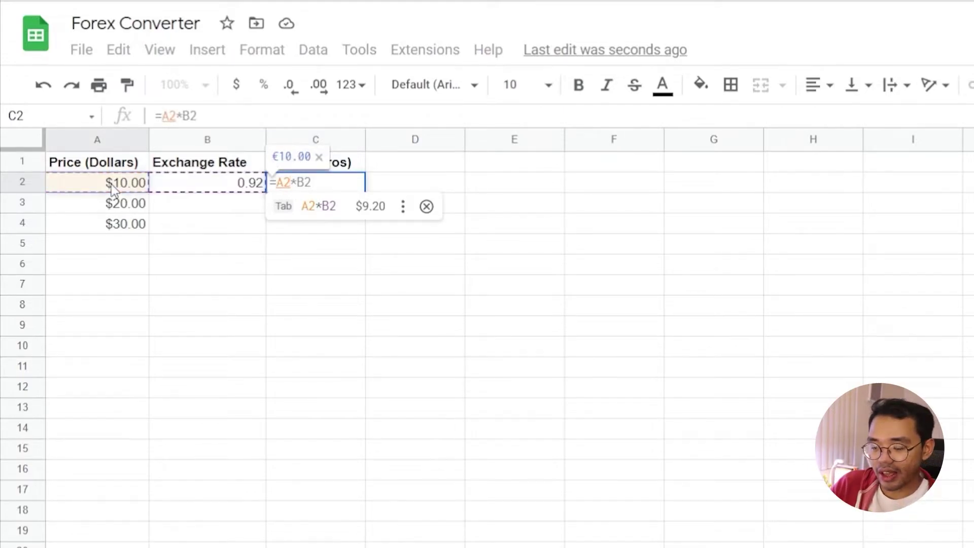
{"action": "type", "text": "*"}
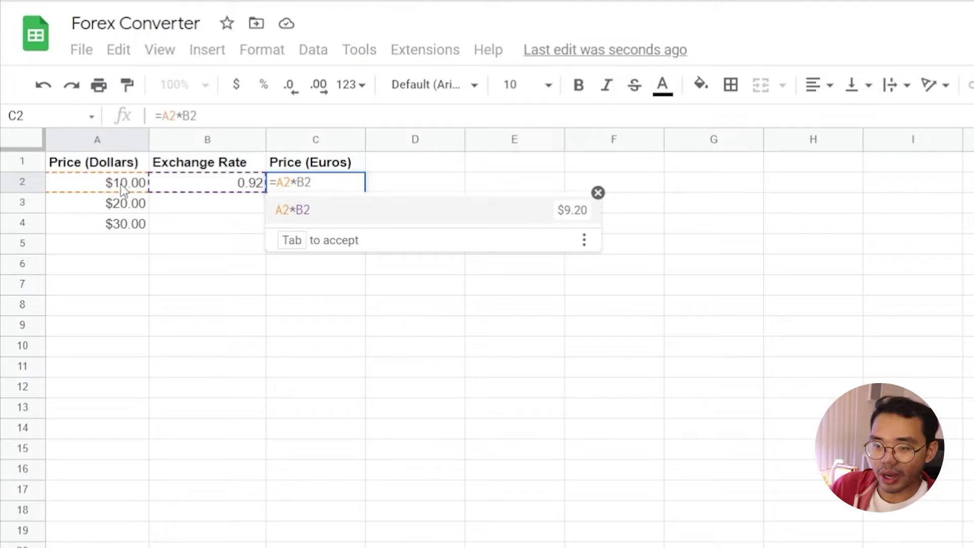
{"action": "left_click", "coordinate": [167, 189]}
{"action": "left_click_drag", "start_coordinate": [198, 116], "coordinate": [182, 117]}
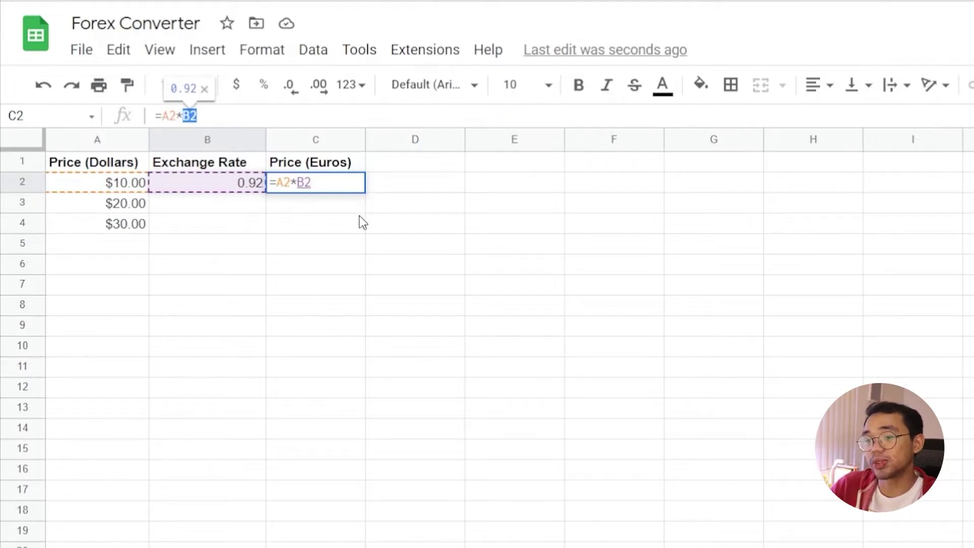
{"action": "key", "text": "F4"}
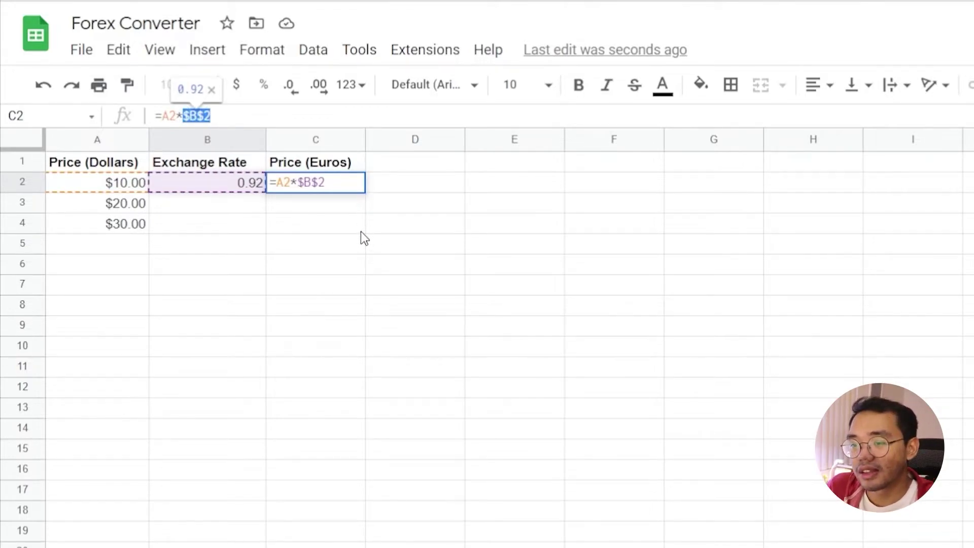
{"action": "key", "text": "Return"}
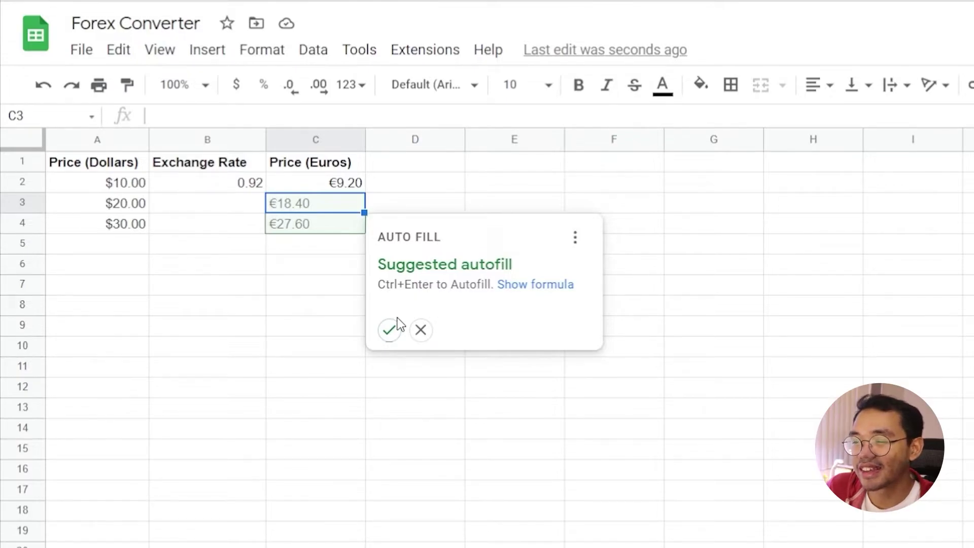
- Accept the suggested autofill of the conversion formula for C3:C4 and inspect the formulas in C3 and C2
{"action": "left_click", "coordinate": [391, 330]}
{"action": "left_click", "coordinate": [382, 289]}
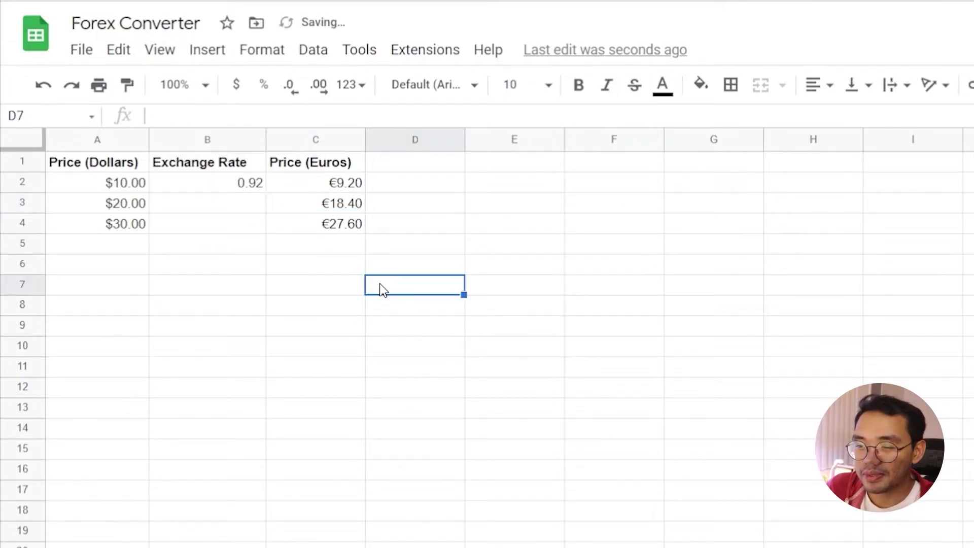
{"action": "left_click", "coordinate": [331, 206]}
{"action": "left_click", "coordinate": [331, 187]}
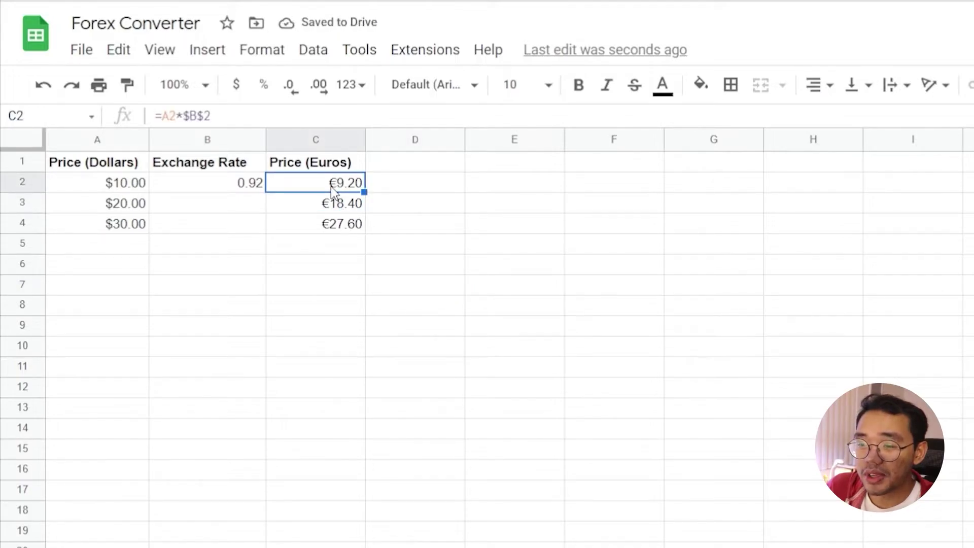
- Review the conversion formulas in the euro price column against the fixed exchange rate in B2 and the empty cells below it
{"action": "double_click", "coordinate": [286, 173]}
{"action": "left_click", "coordinate": [323, 205]}
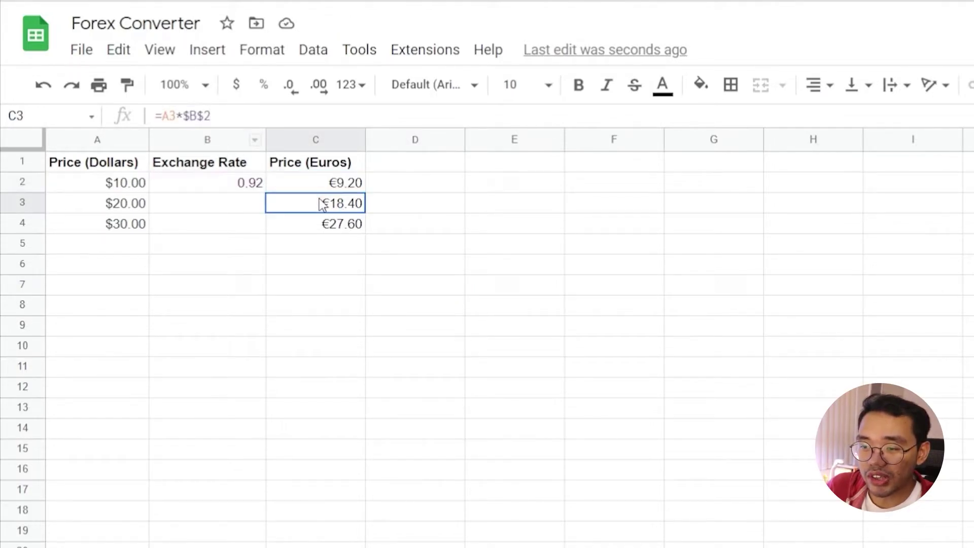
{"action": "left_click", "coordinate": [320, 244]}
{"action": "left_click", "coordinate": [300, 192]}
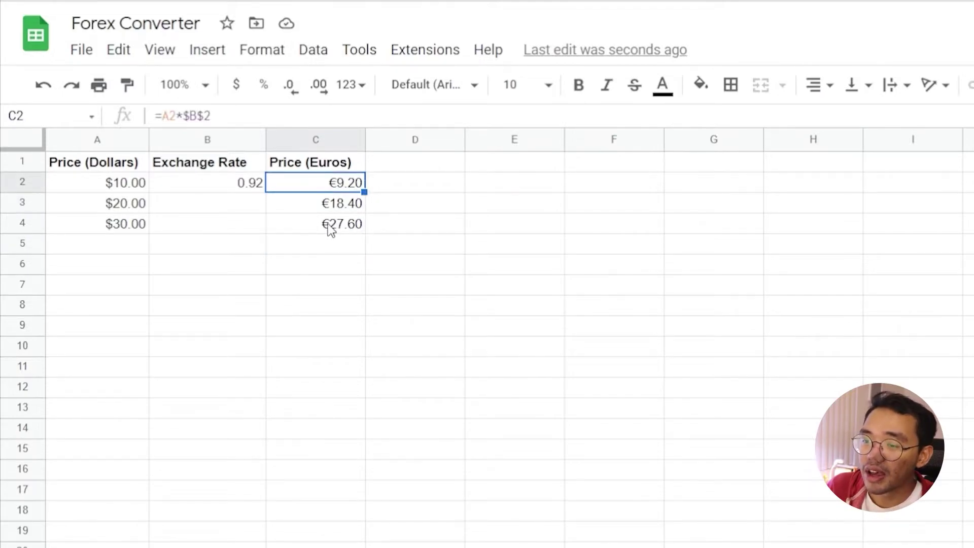
{"action": "left_click", "coordinate": [229, 192]}
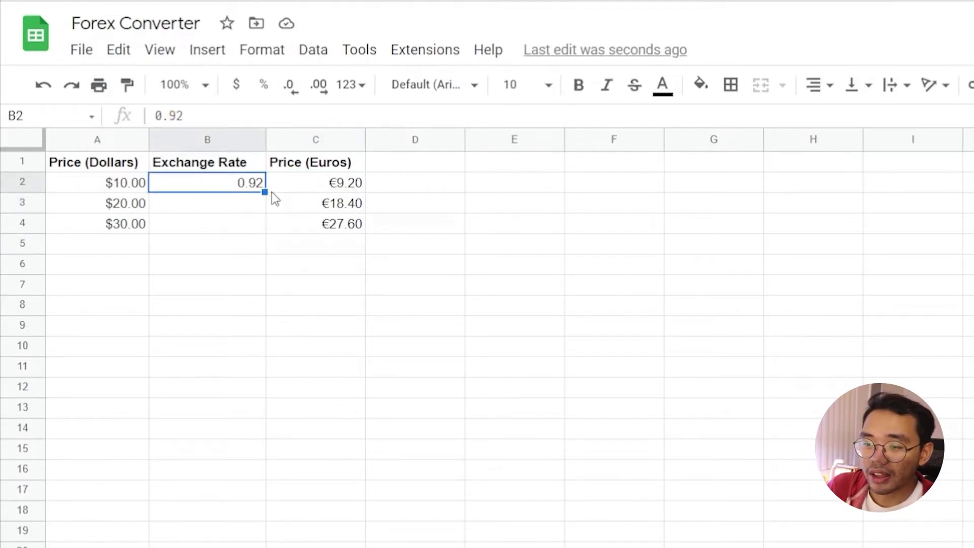
{"action": "left_click", "coordinate": [219, 207]}
{"action": "left_click", "coordinate": [218, 226]}
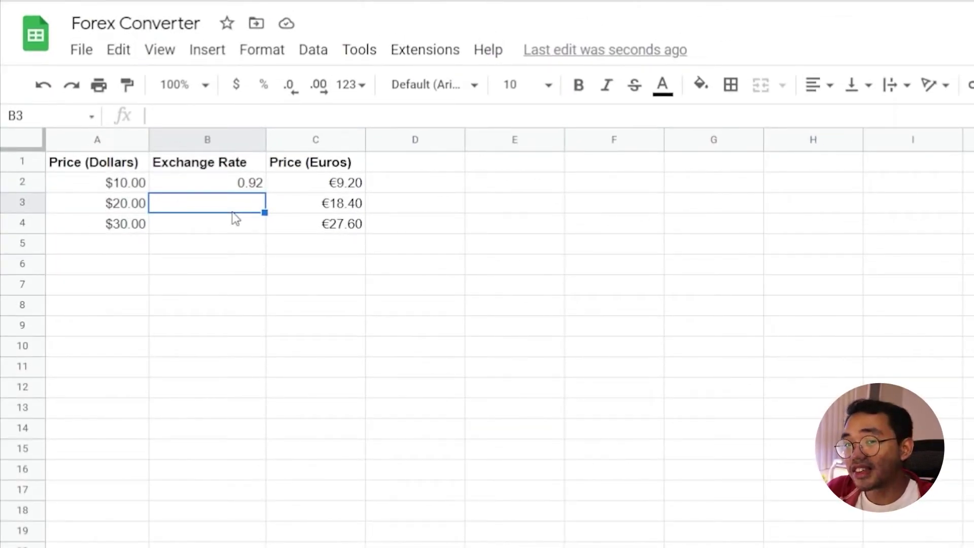
- Replace the fixed exchange rate in B2 with the live rate formula =GOOGLEFINANCE("Currency:USDEUR")
{"action": "left_click", "coordinate": [211, 189]}
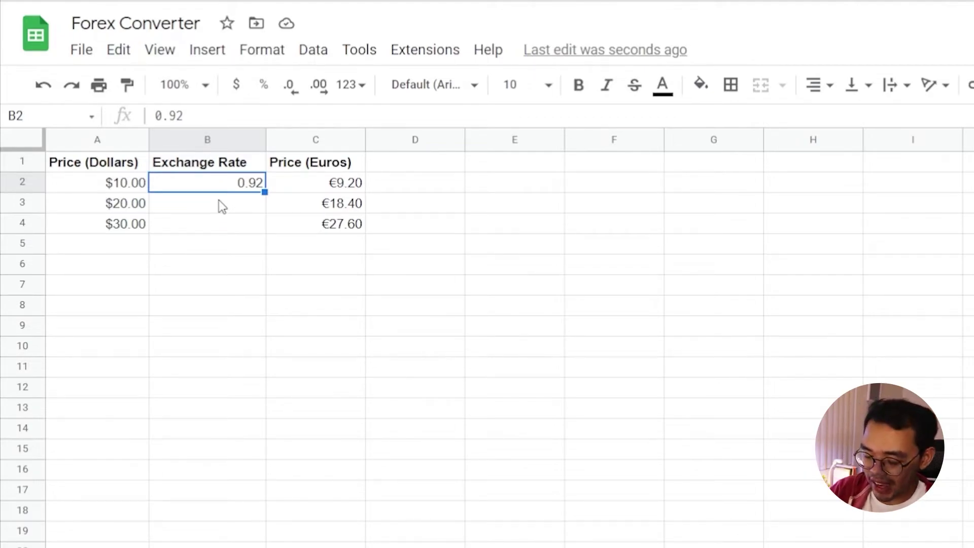
{"action": "key", "text": "Delete"}
{"action": "type", "text": "=googlefin"}
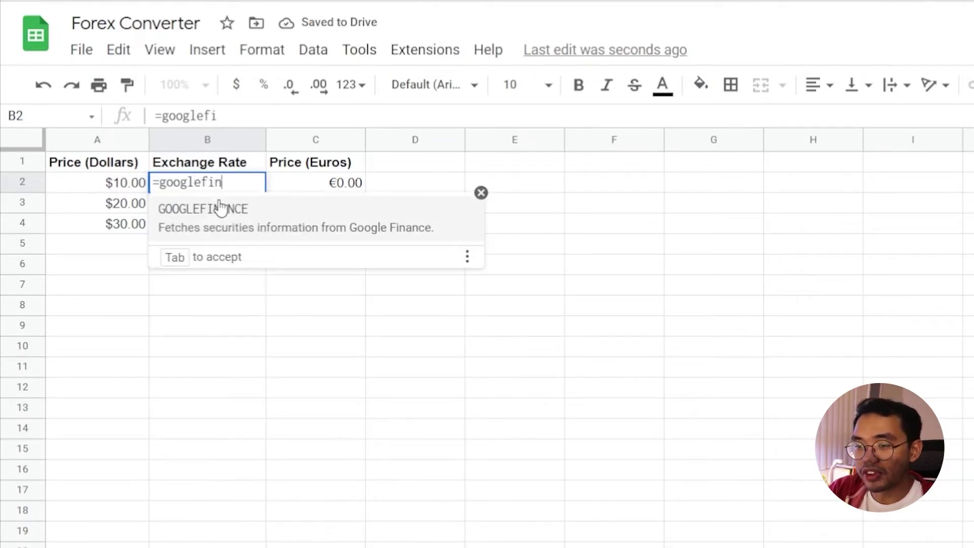
{"action": "left_click", "coordinate": [219, 208]}
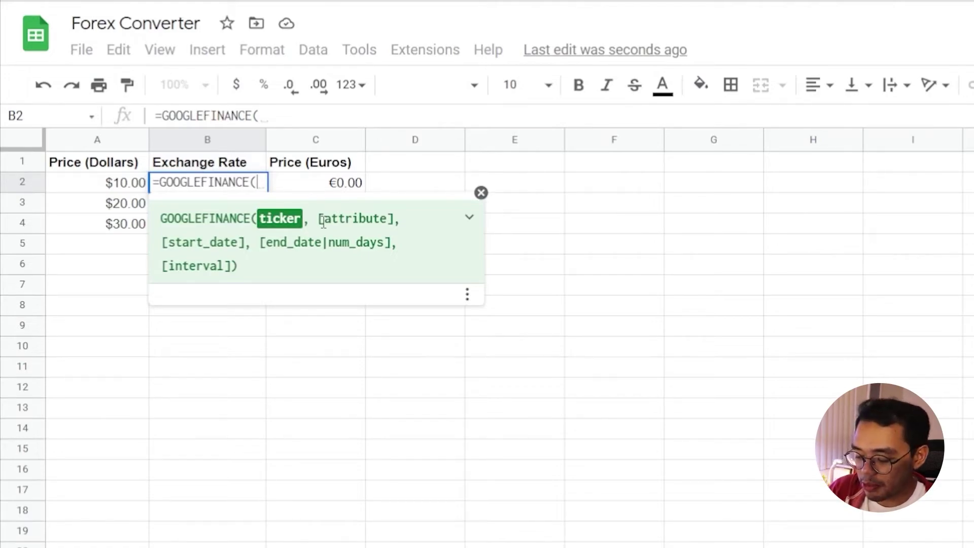
{"action": "type", "text": "\""}
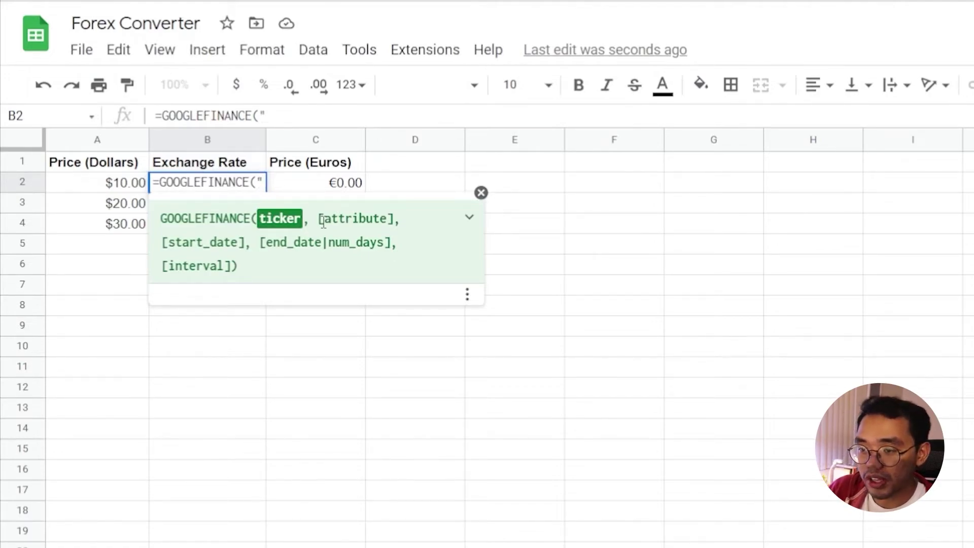
{"action": "type", "text": "Currency:"}
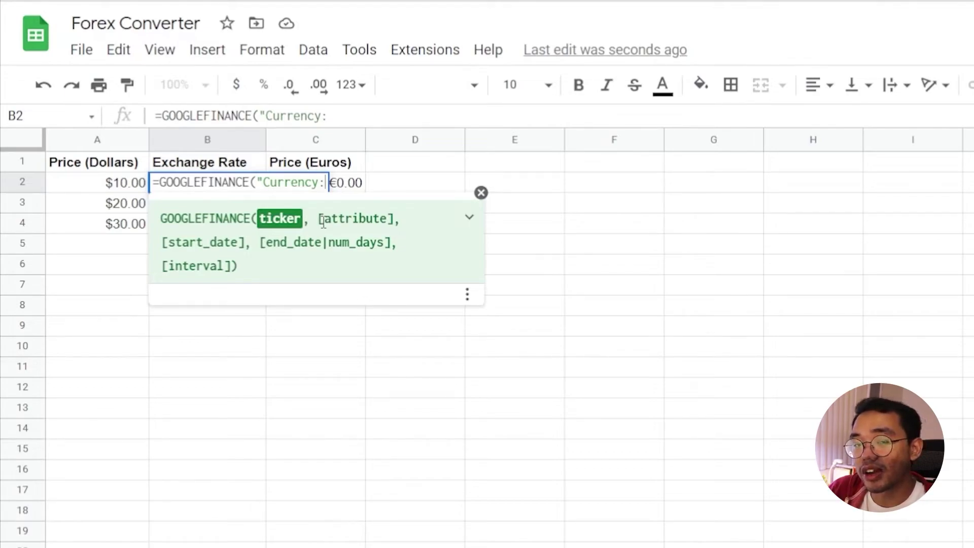
{"action": "type", "text": "USD"}
{"action": "type", "text": "EUR"}
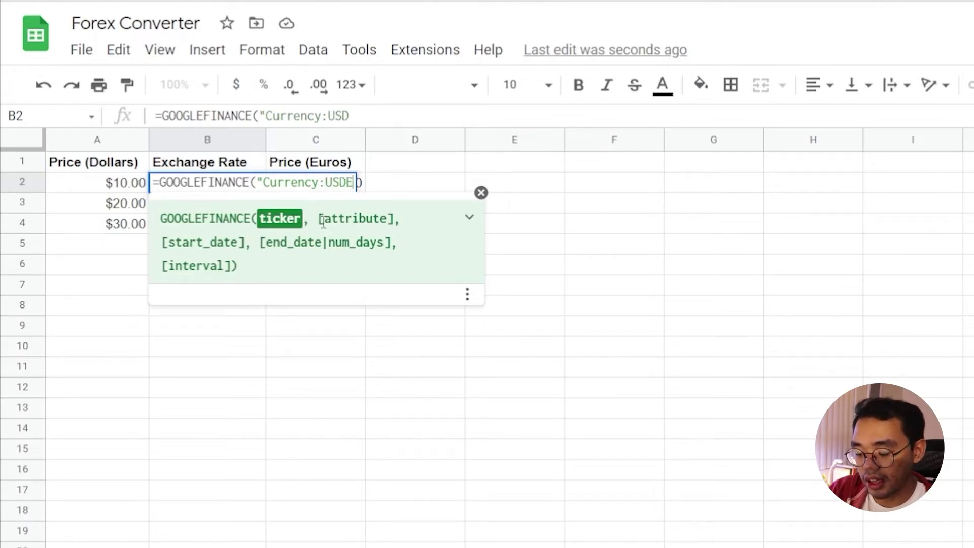
{"action": "type", "text": "\""}
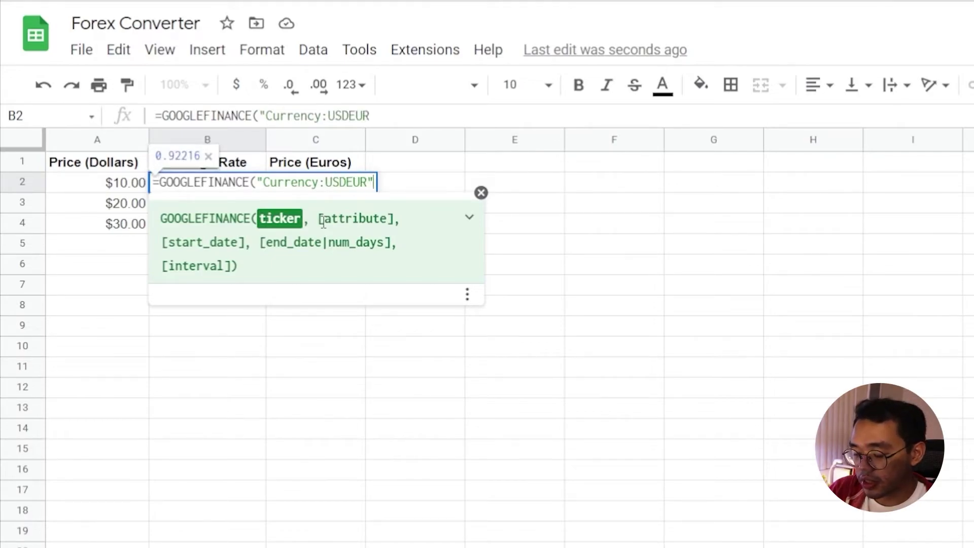
{"action": "type", "text": ")"}
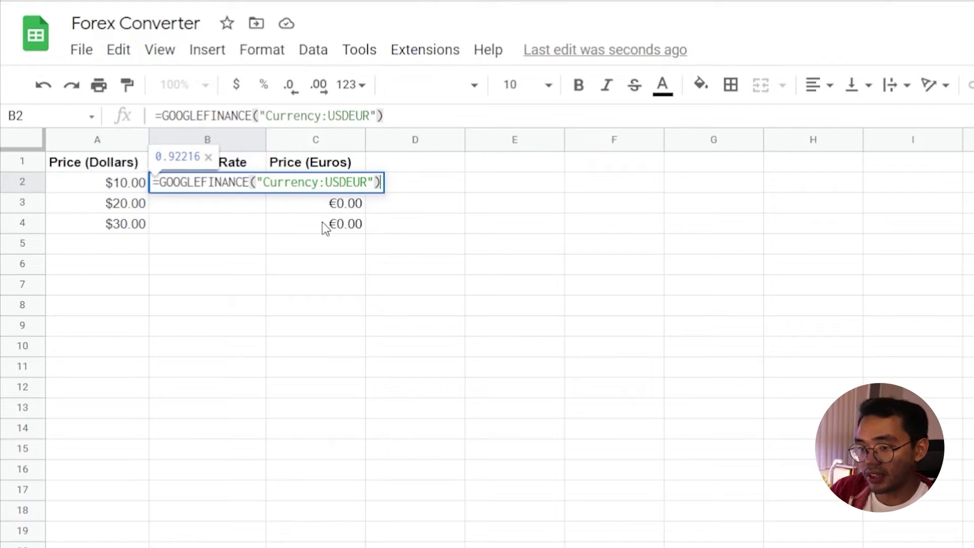
{"action": "key", "text": "Return"}
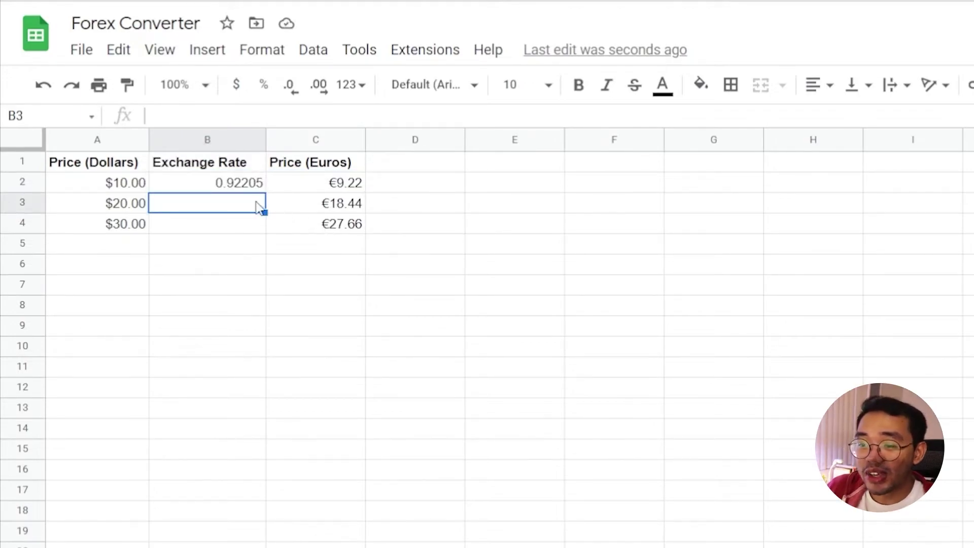
{"action": "left_click", "coordinate": [234, 188]}
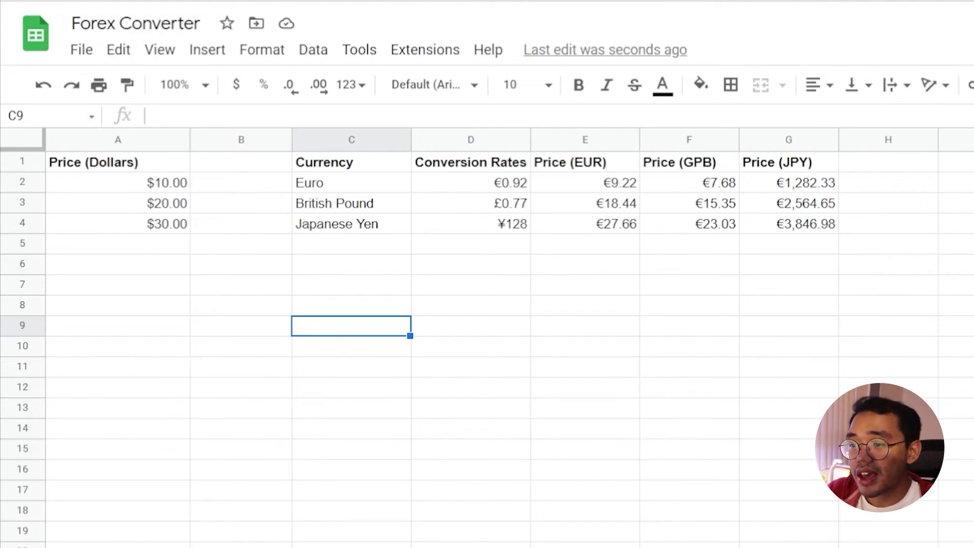
- Examine the currency codes in the GOOGLEFINANCE formulas for the Euro, British Pound and Japanese Yen conversion rates in D2:D4
{"action": "left_click", "coordinate": [474, 189]}
{"action": "left_click", "coordinate": [335, 115]}
{"action": "left_click_drag", "start_coordinate": [335, 115], "coordinate": [370, 116]}
{"action": "left_click", "coordinate": [521, 211]}
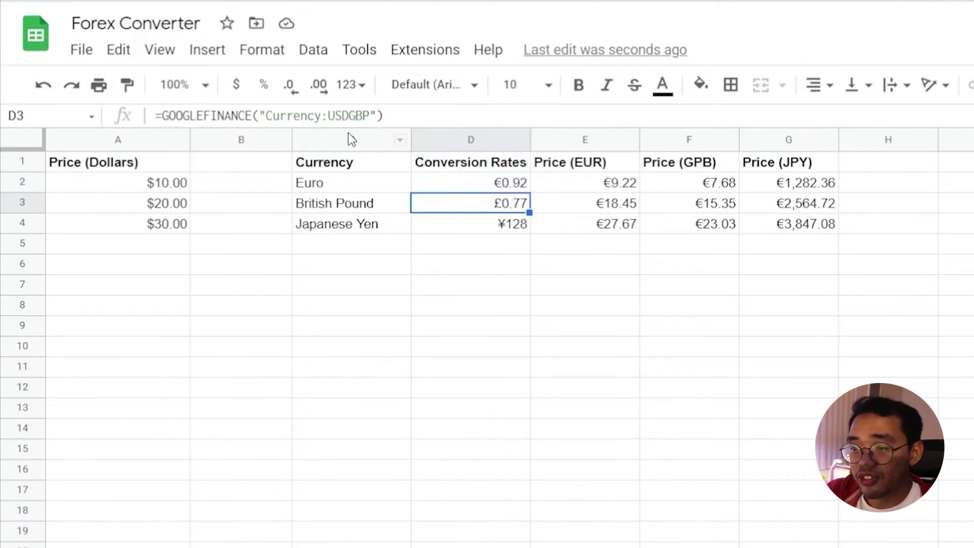
{"action": "left_click_drag", "start_coordinate": [335, 116], "coordinate": [362, 116]}
{"action": "left_click", "coordinate": [526, 255]}
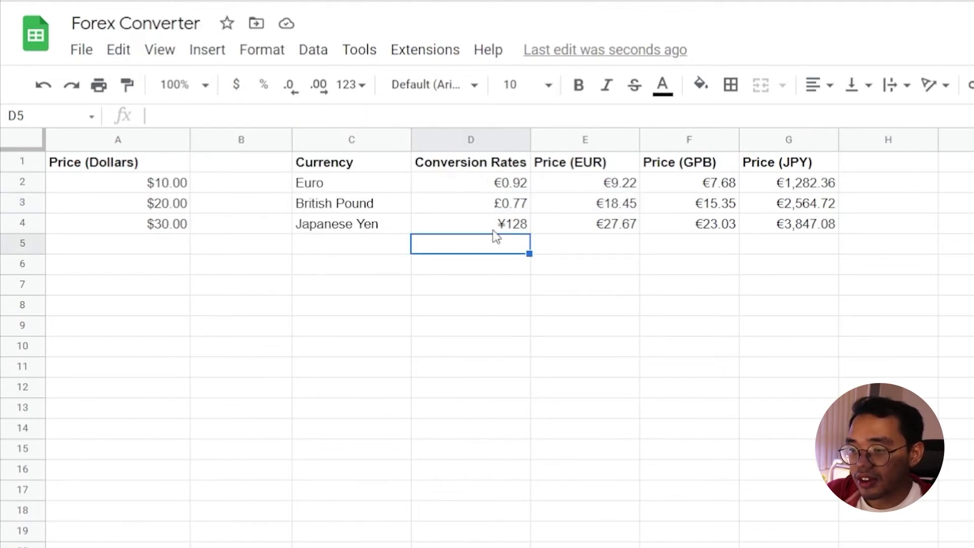
{"action": "left_click", "coordinate": [490, 231]}
{"action": "left_click_drag", "start_coordinate": [327, 115], "coordinate": [356, 116]}
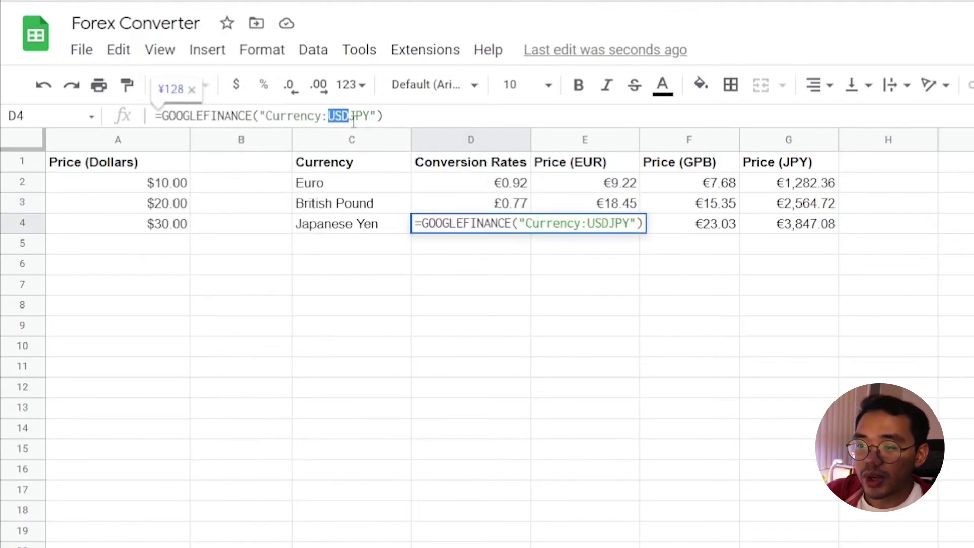
{"action": "left_click", "coordinate": [481, 287]}
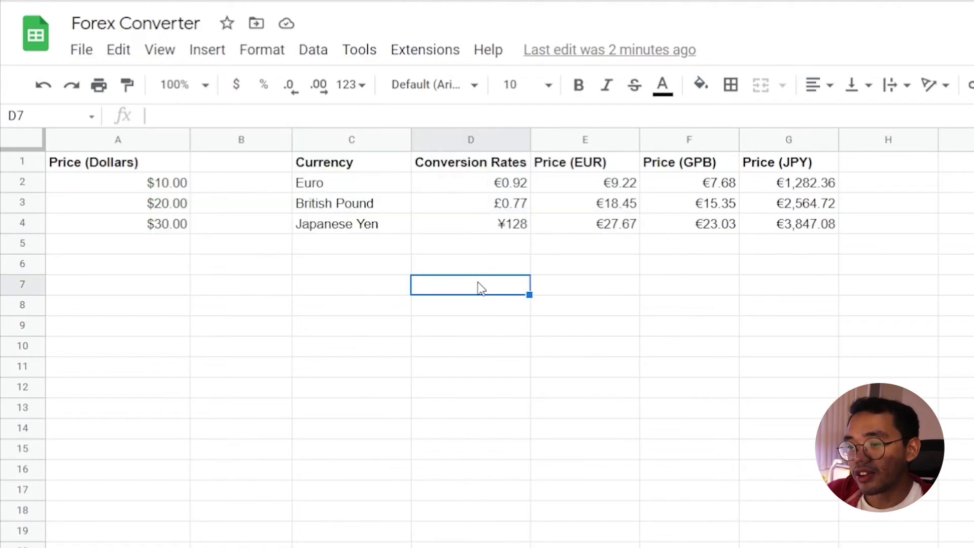